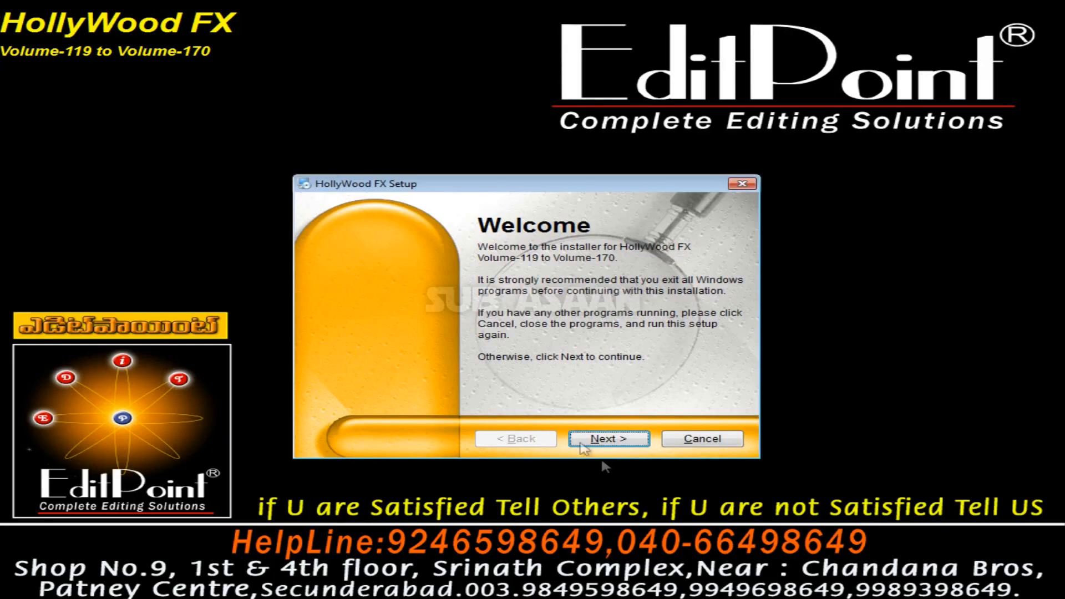
Accept the HollyWood FX Volume-119 to Volume-170 license agreement and keep the prefilled user information.
click(608, 439)
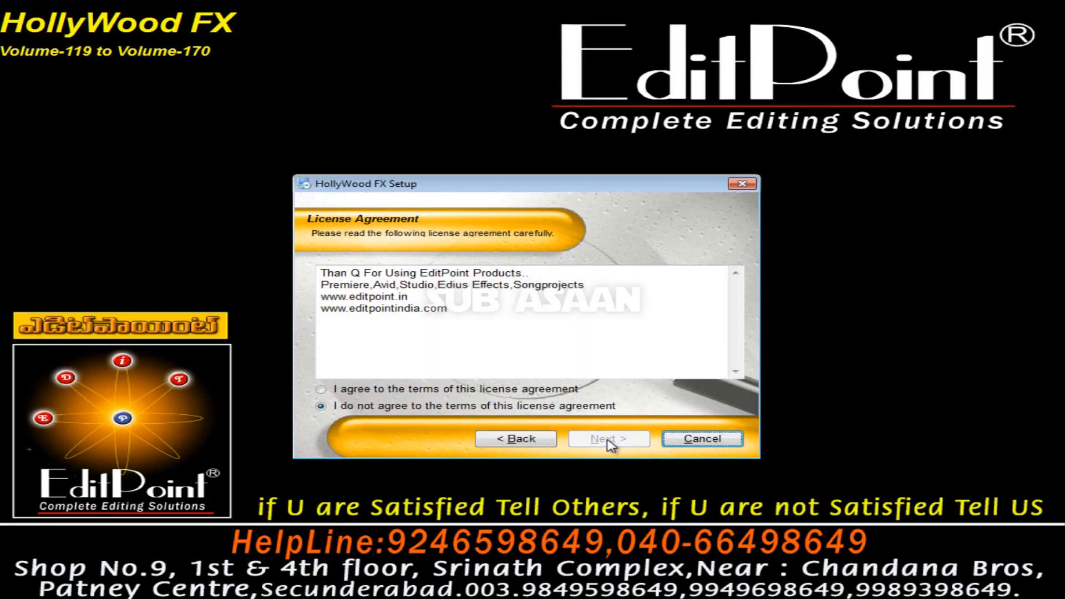
click(388, 391)
click(589, 440)
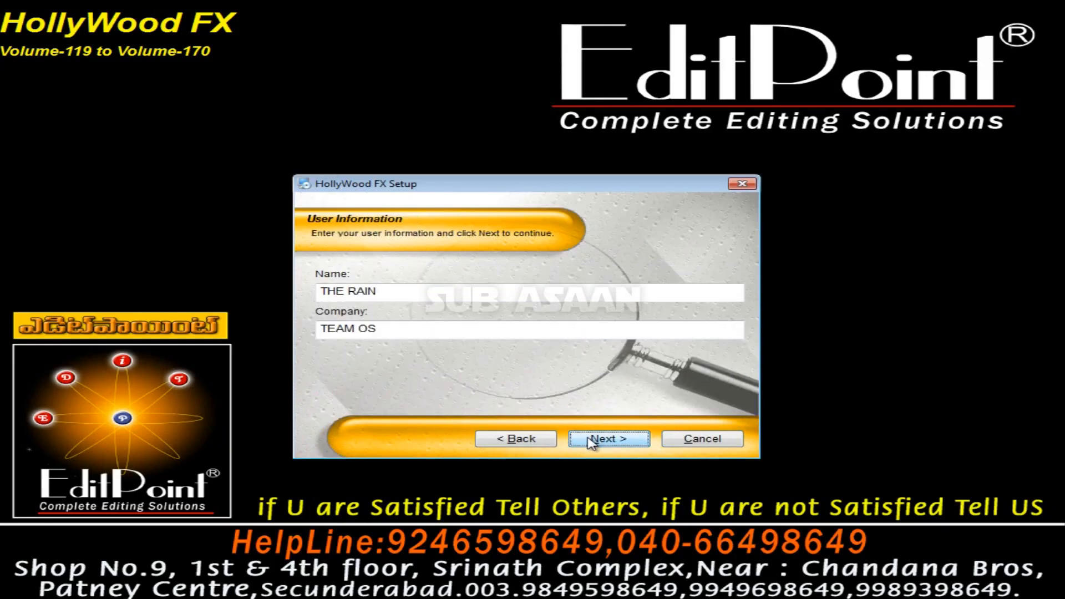
click(596, 440)
Paste the serial number into the HollyWood FX setup and complete the installation.
right_click(367, 293)
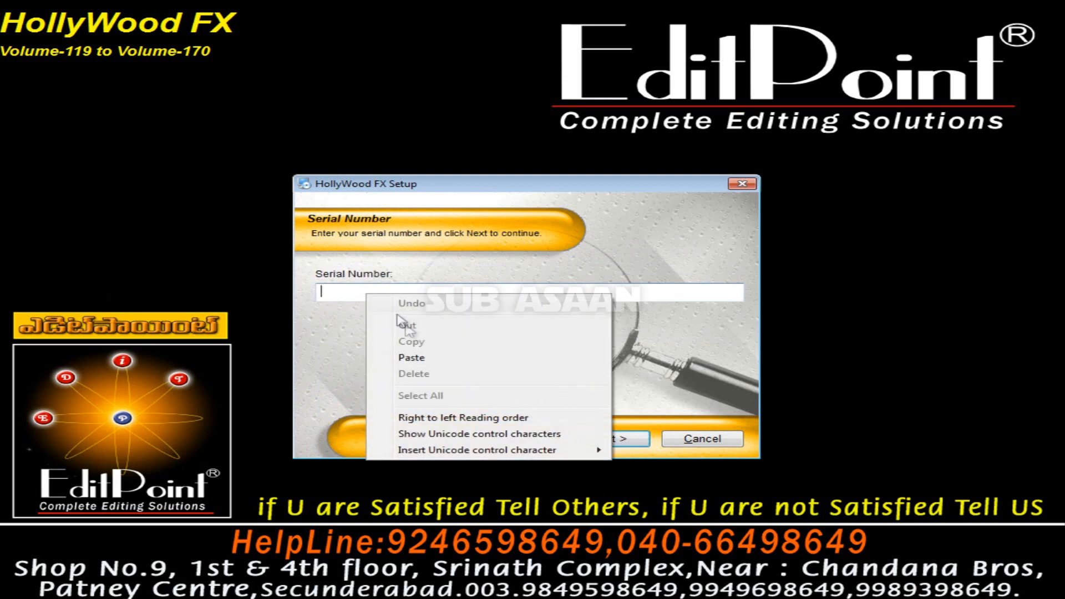
click(410, 358)
click(621, 439)
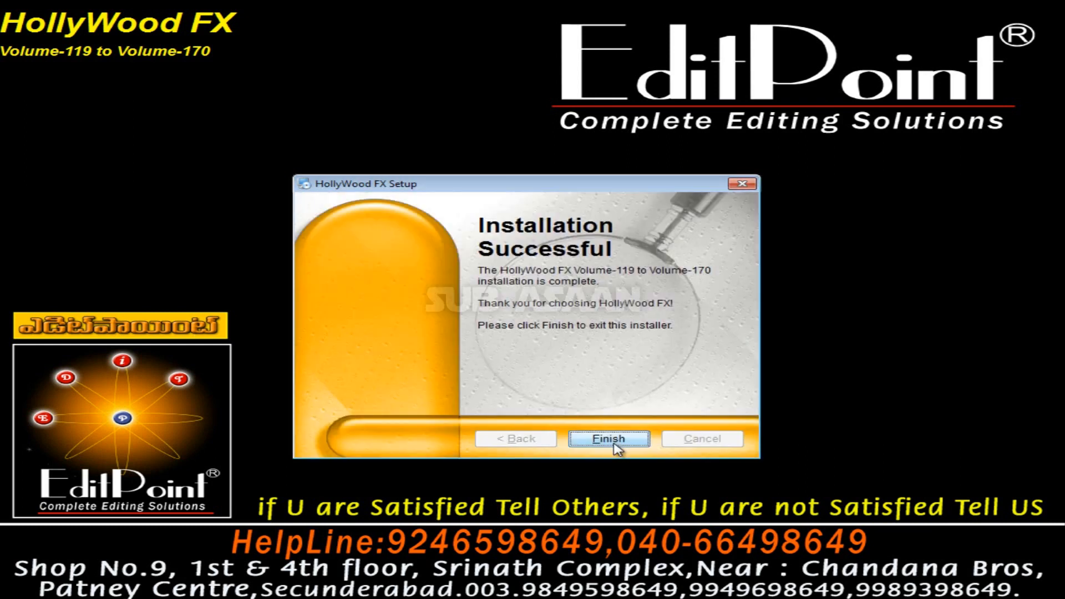
click(616, 447)
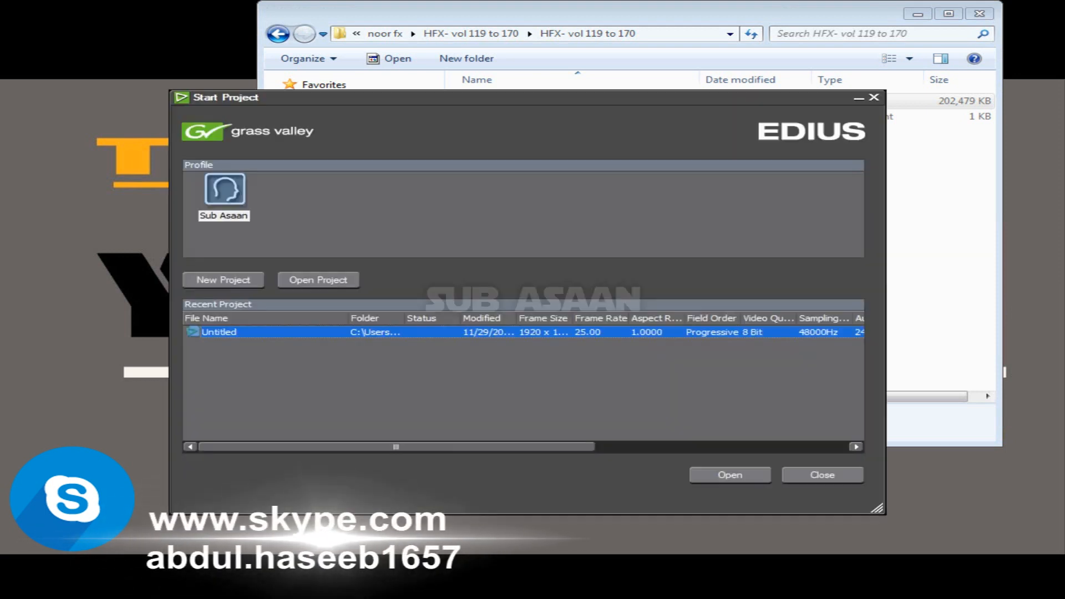
Create a new EDIUS project named Untitled1 with the HD 1920x1080 25p 16:9 8bit preset.
click(211, 280)
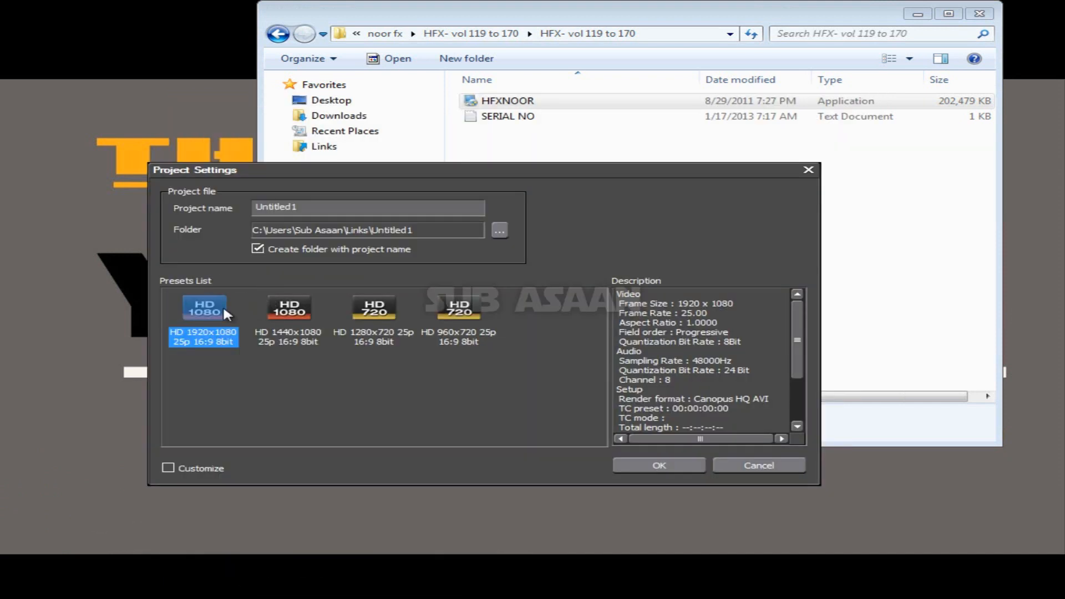
click(672, 467)
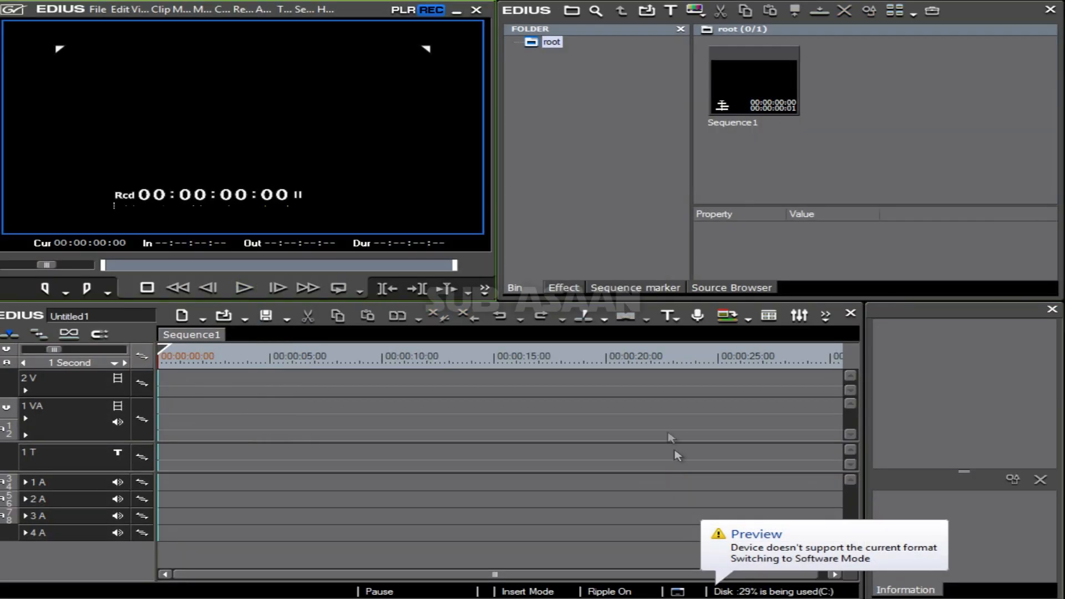
Import the image 06 from the user profile's My Pictures folder into the bin.
double_click(765, 183)
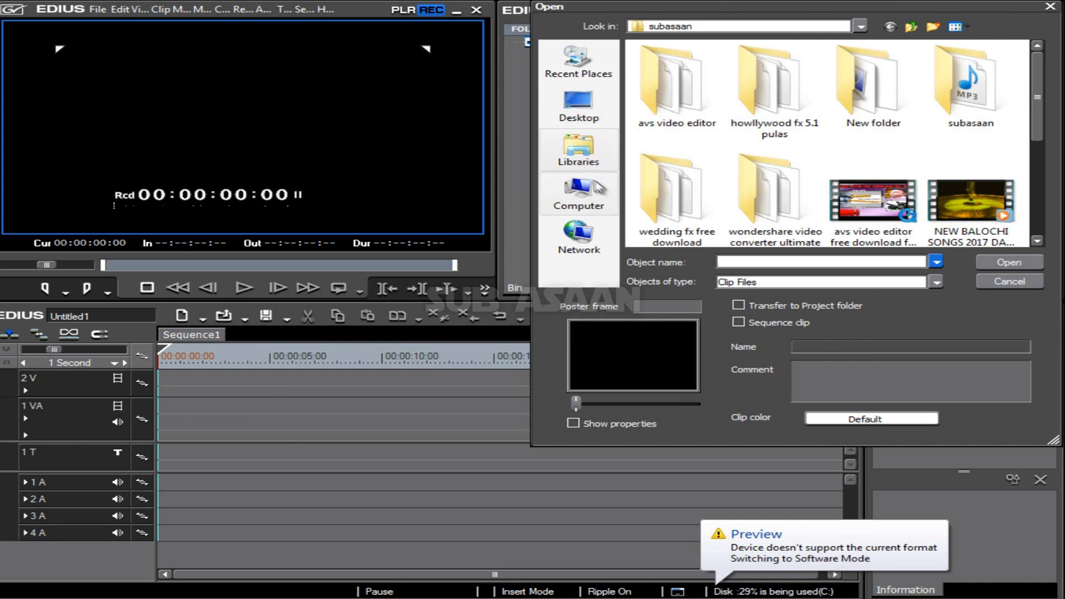
click(581, 194)
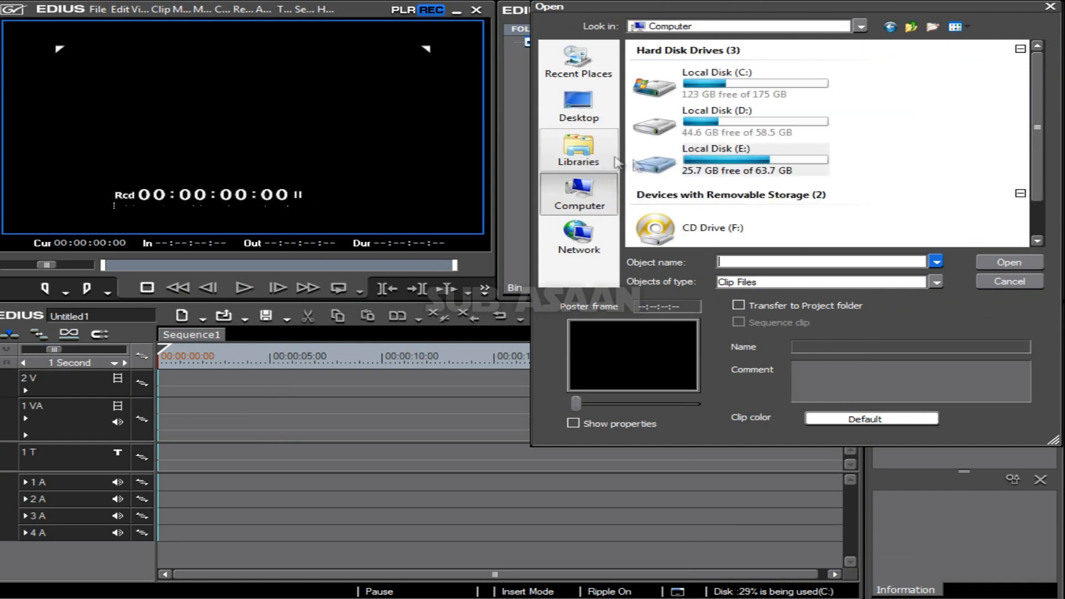
click(581, 114)
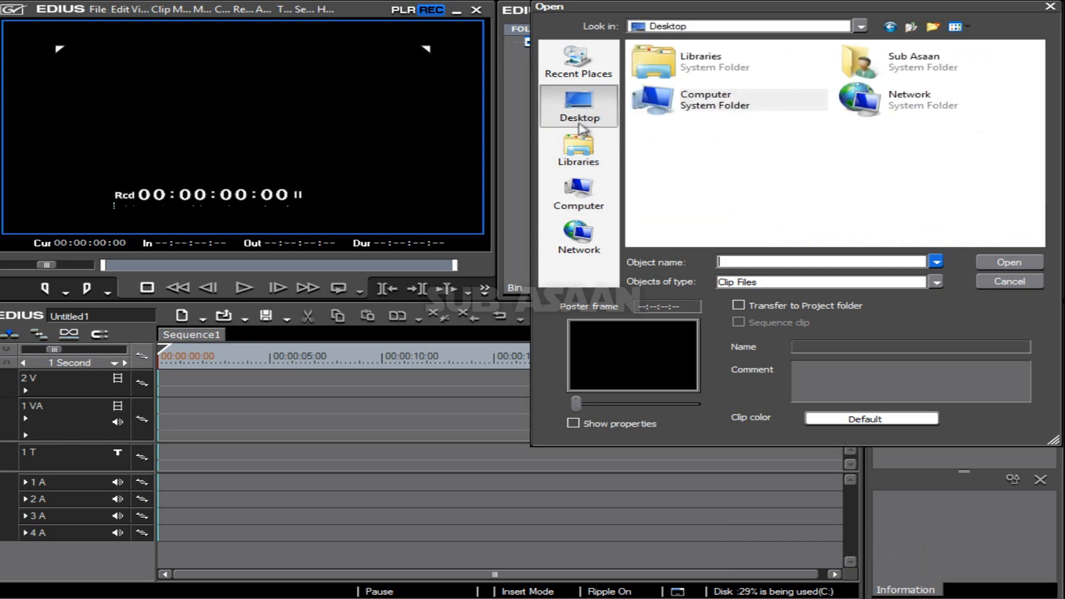
double_click(865, 95)
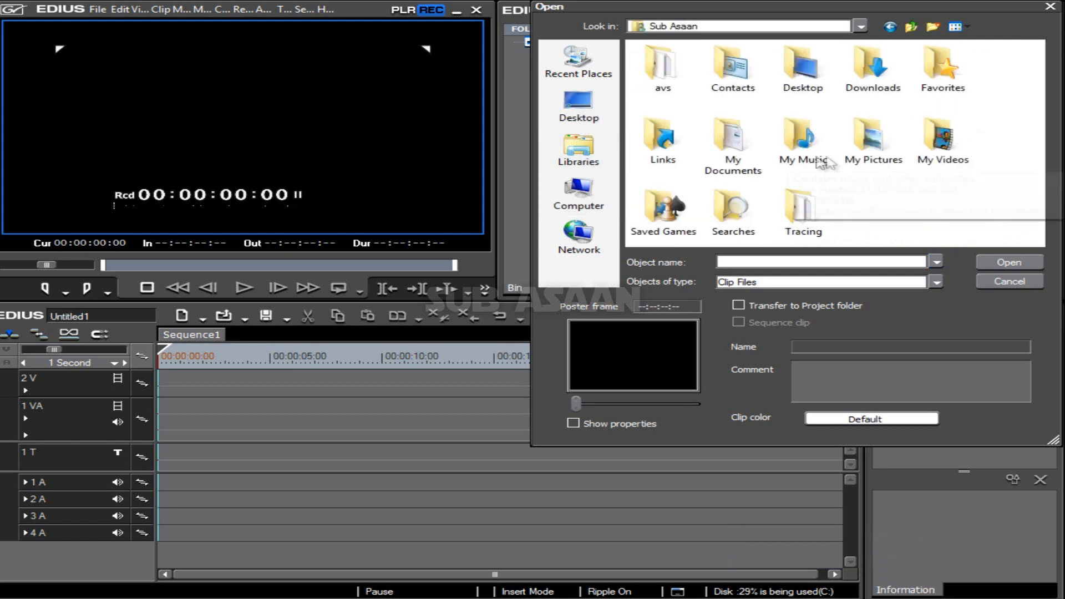
double_click(860, 157)
click(793, 209)
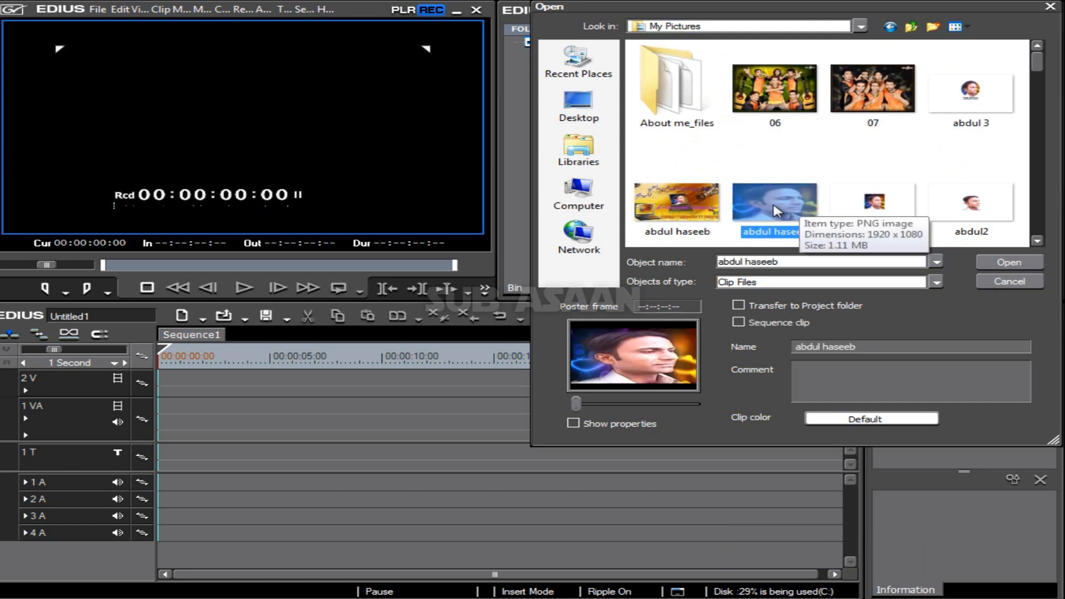
click(786, 92)
click(1011, 266)
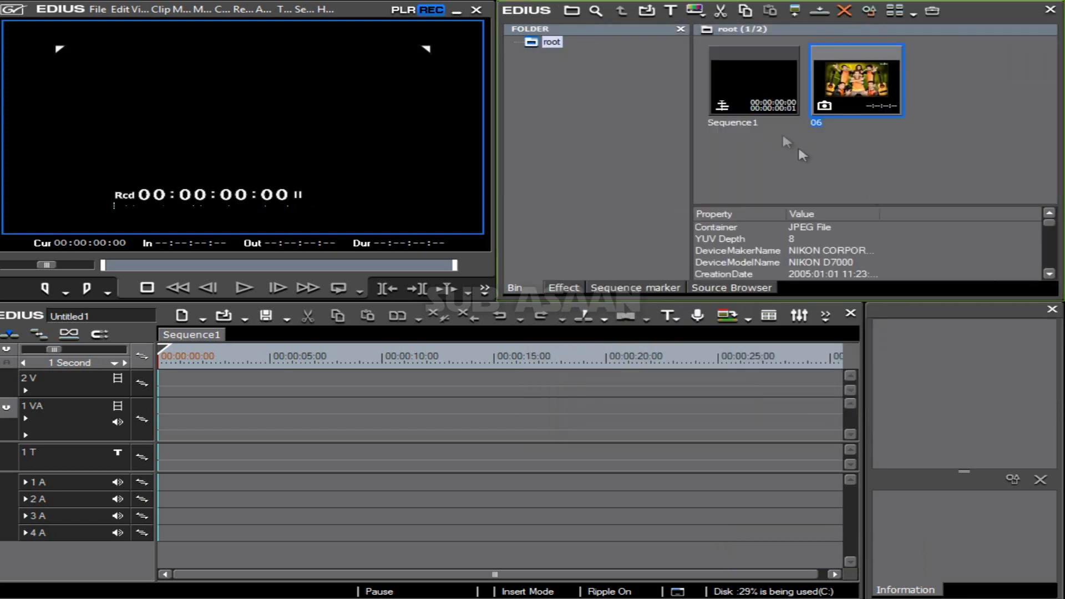
Import the yellow poster image with the laptop from My Pictures into the bin.
double_click(797, 159)
click(702, 210)
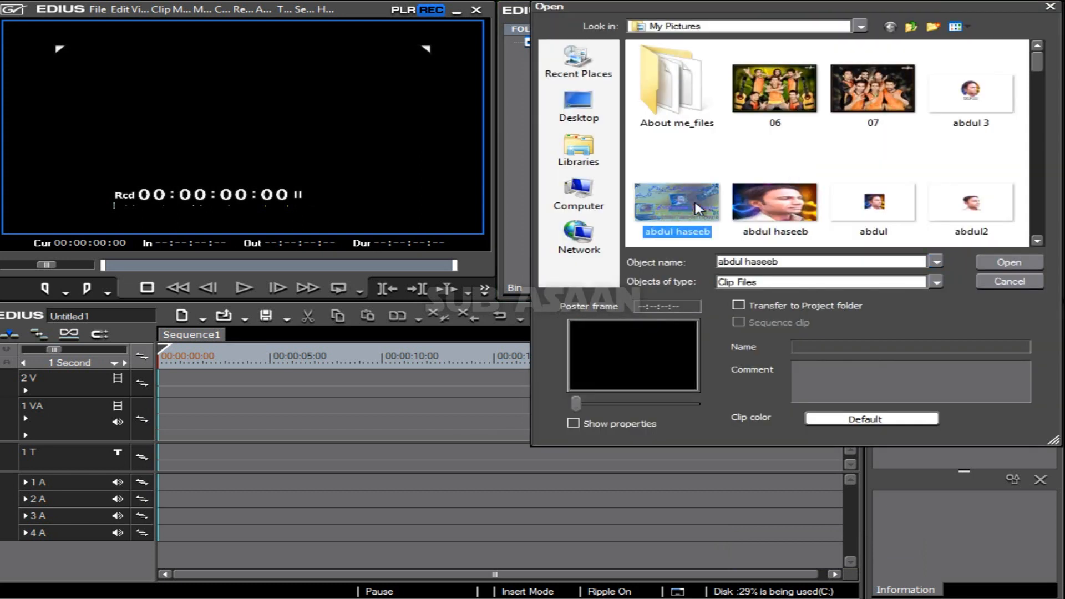
click(1021, 262)
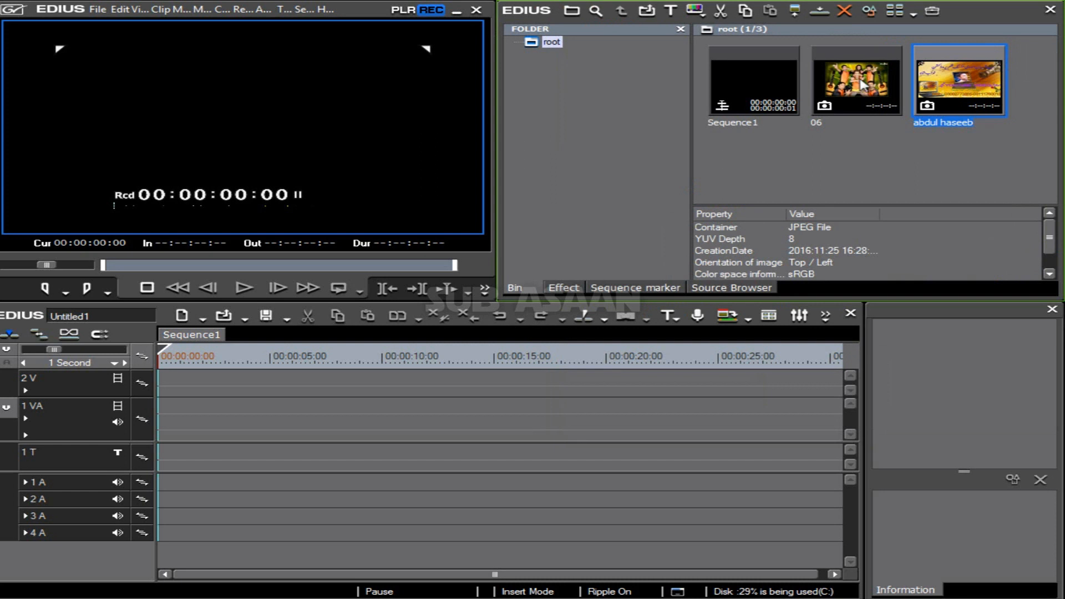
Place the yellow poster image at the start of track 2 V with image 06 directly behind it.
drag(946, 83, 167, 388)
drag(857, 86, 280, 401)
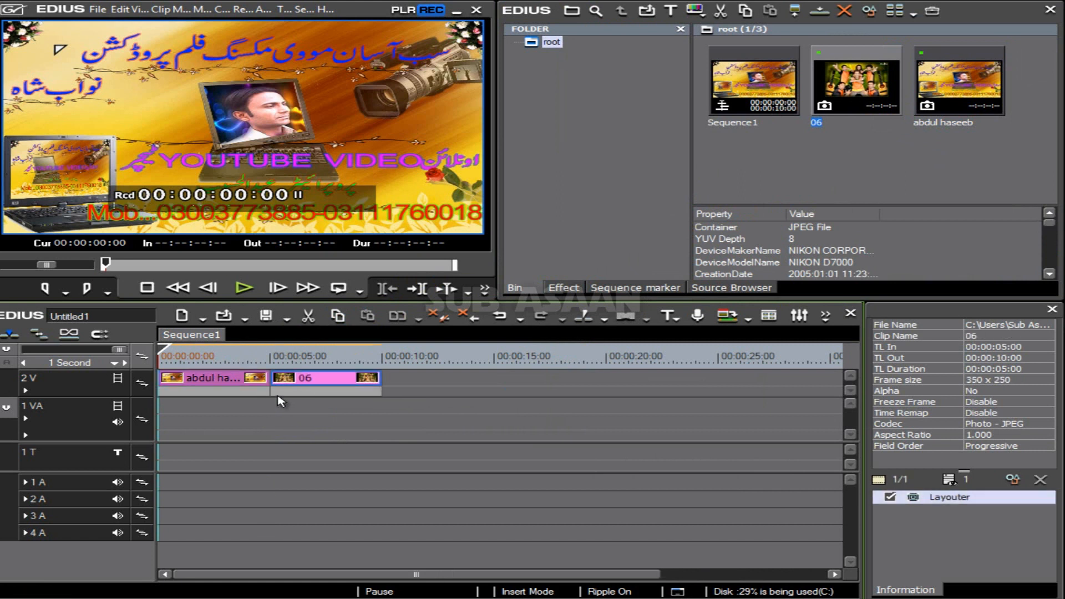
Apply the Boris FX 10 TR transition at the cut between the two images on track 2 V.
click(563, 288)
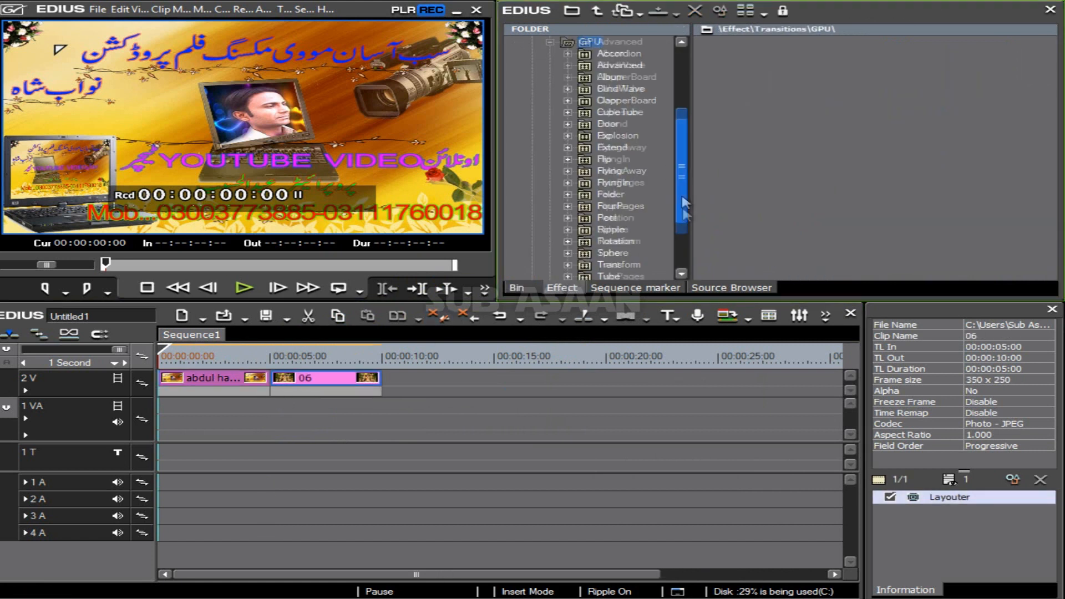
drag(682, 178, 683, 224)
click(590, 229)
drag(741, 61, 272, 382)
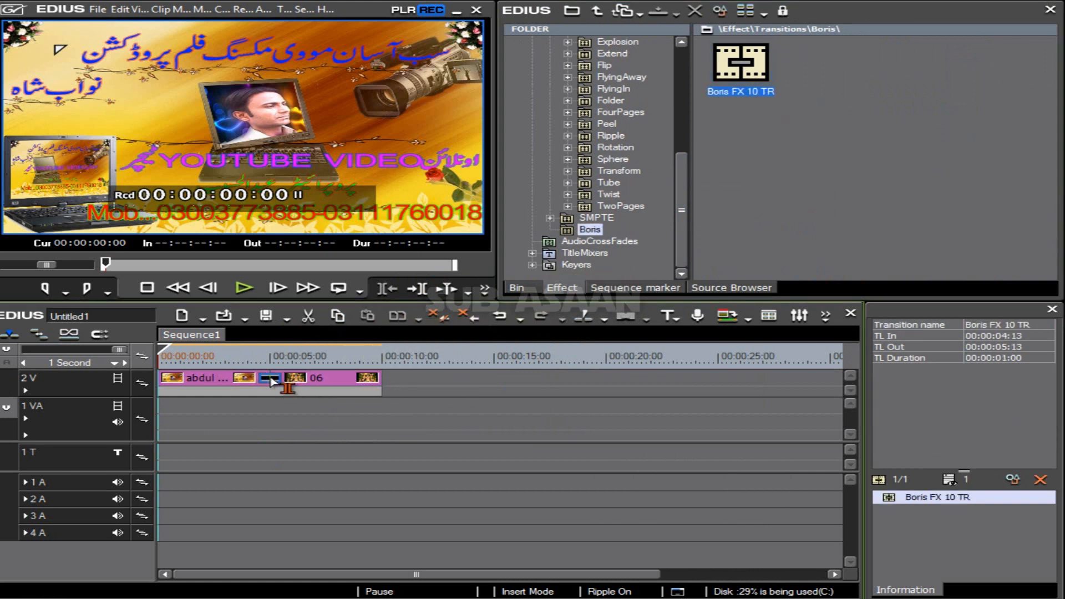
Open the Boris FX 10 TR transition for editing and add the Hollywood FX 4.6 filter to Video 1.
double_click(930, 502)
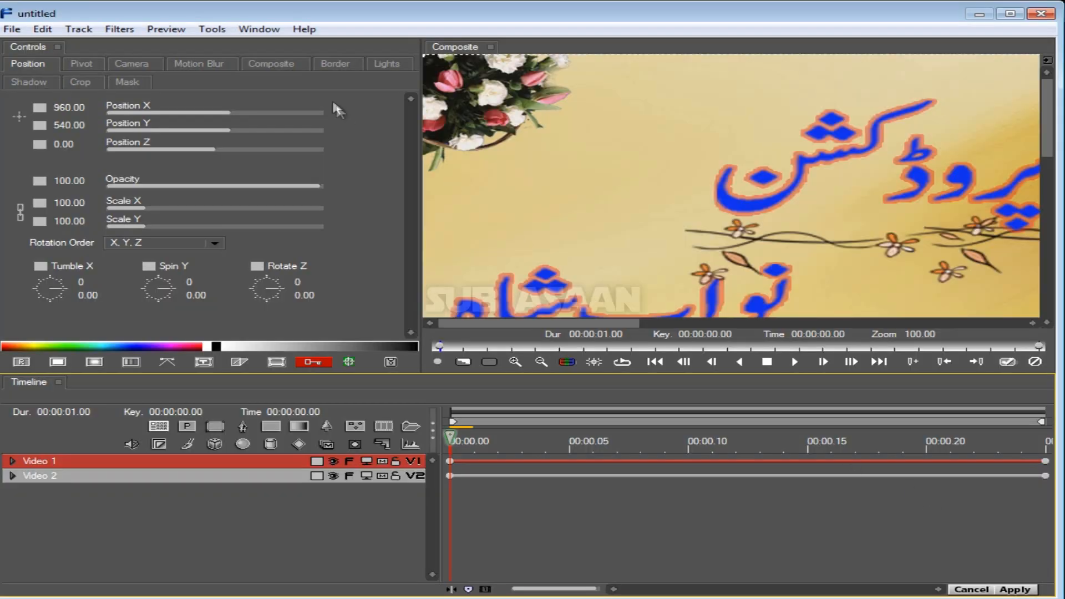
click(115, 29)
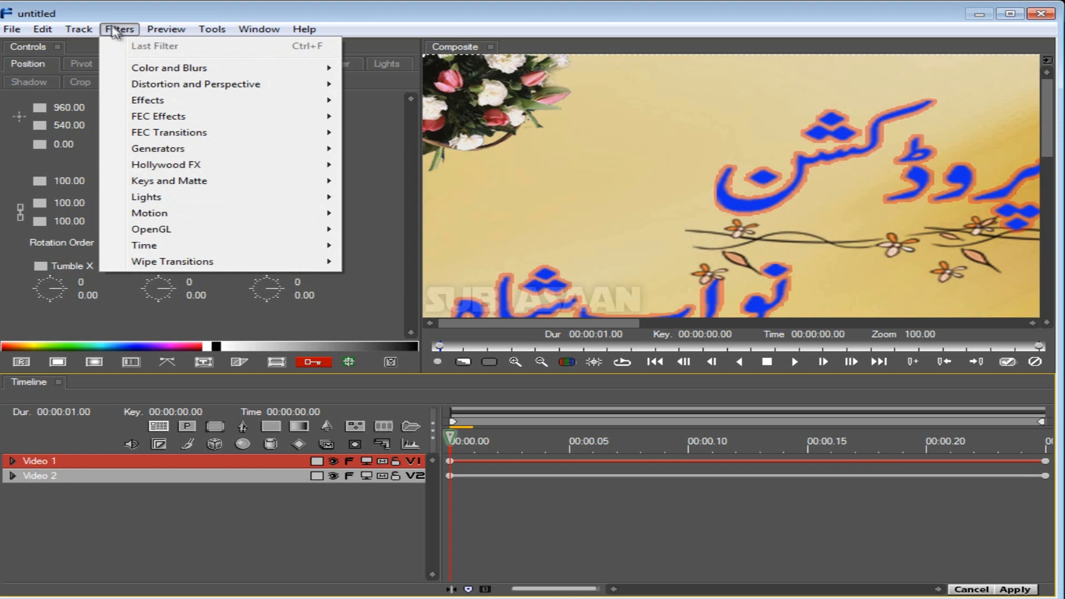
mouse_move(162, 167)
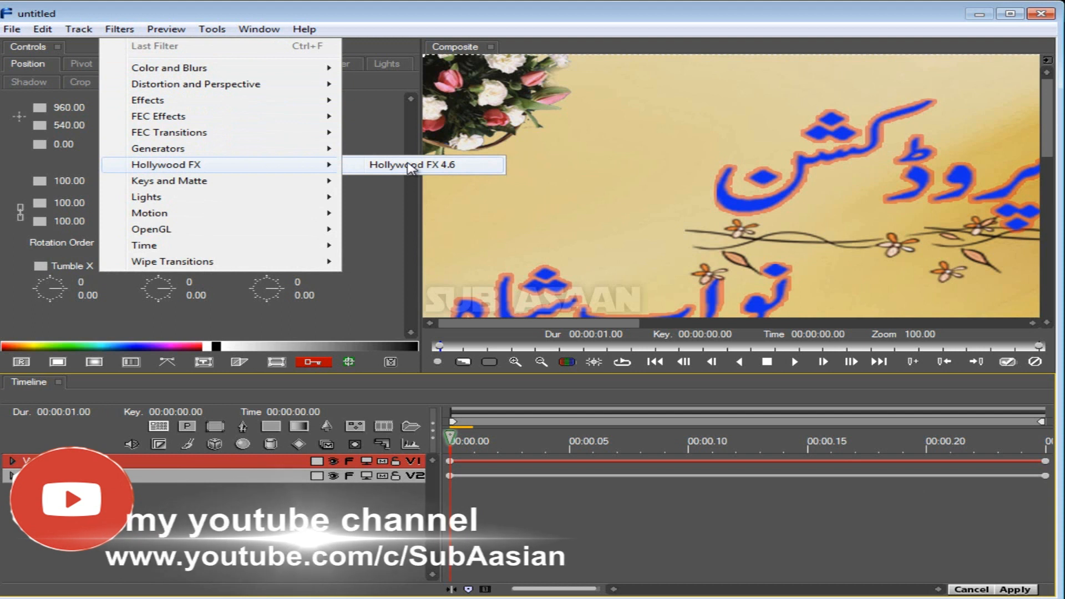
click(411, 165)
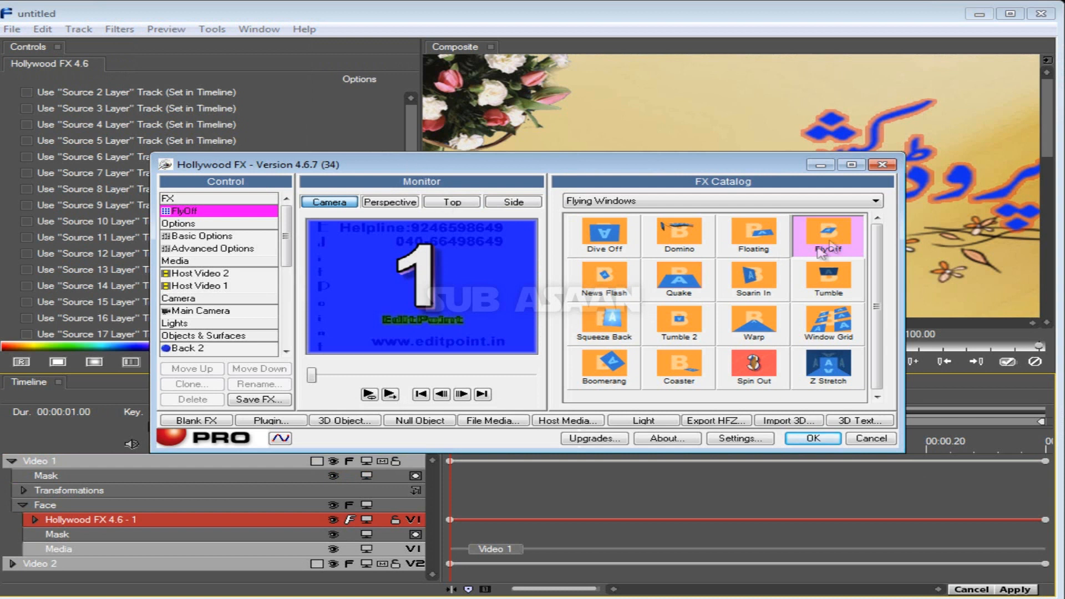
Load the 1170-EDITPOINT-2D-FX-Volume-149 effects catalog and preview Ramesh Eff 01, 02 and 03.
click(876, 202)
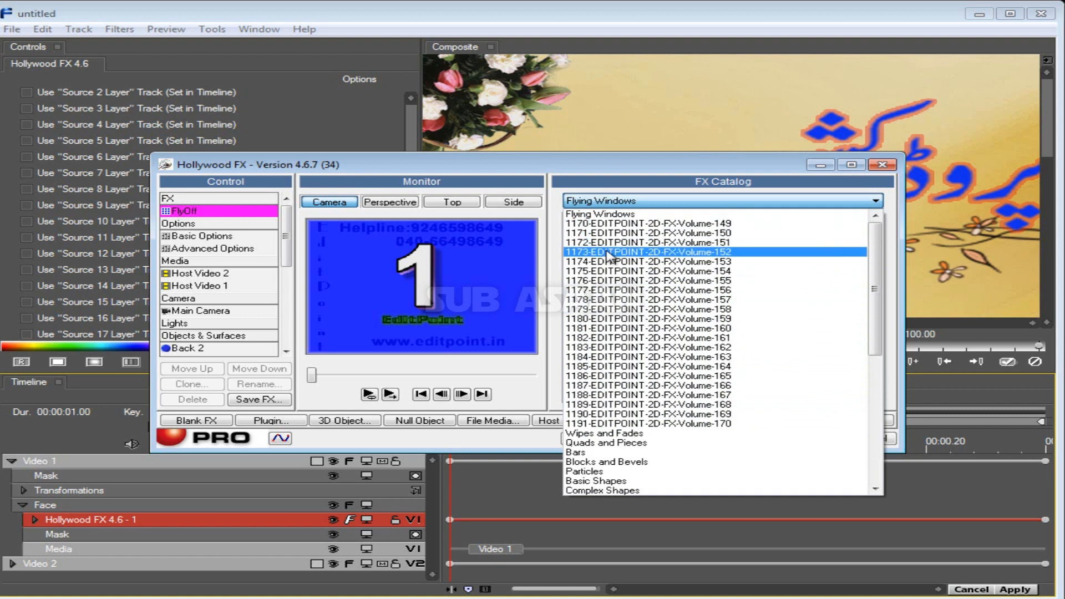
click(613, 224)
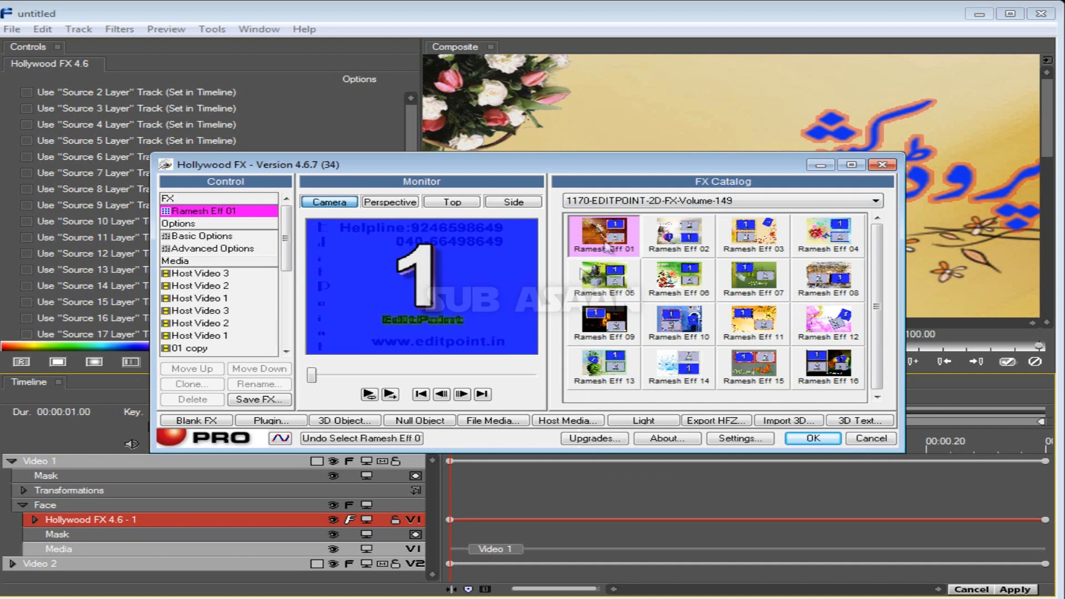
click(391, 395)
click(392, 395)
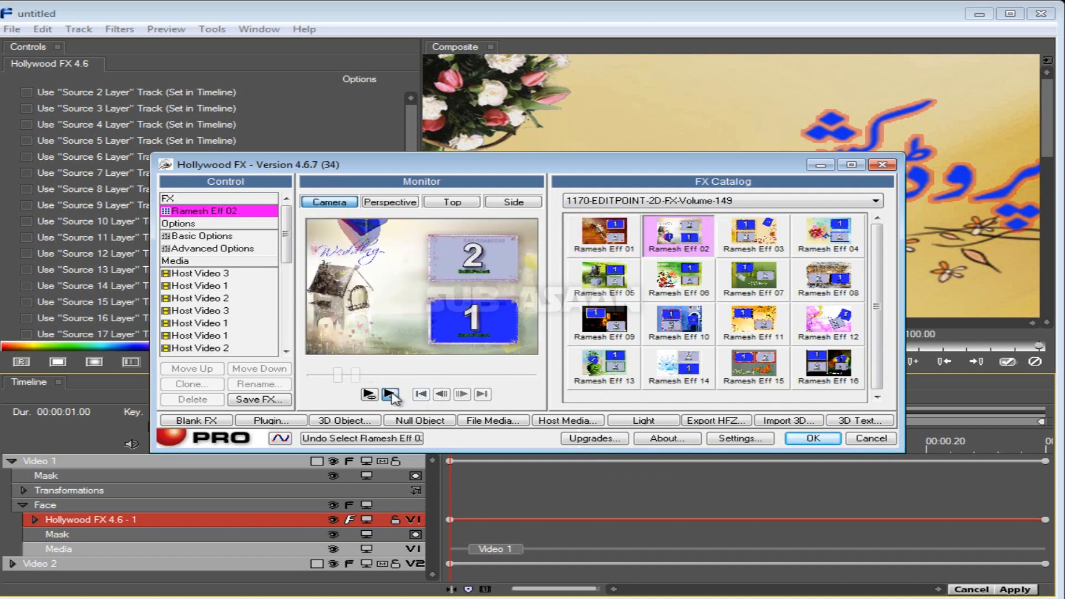
click(781, 237)
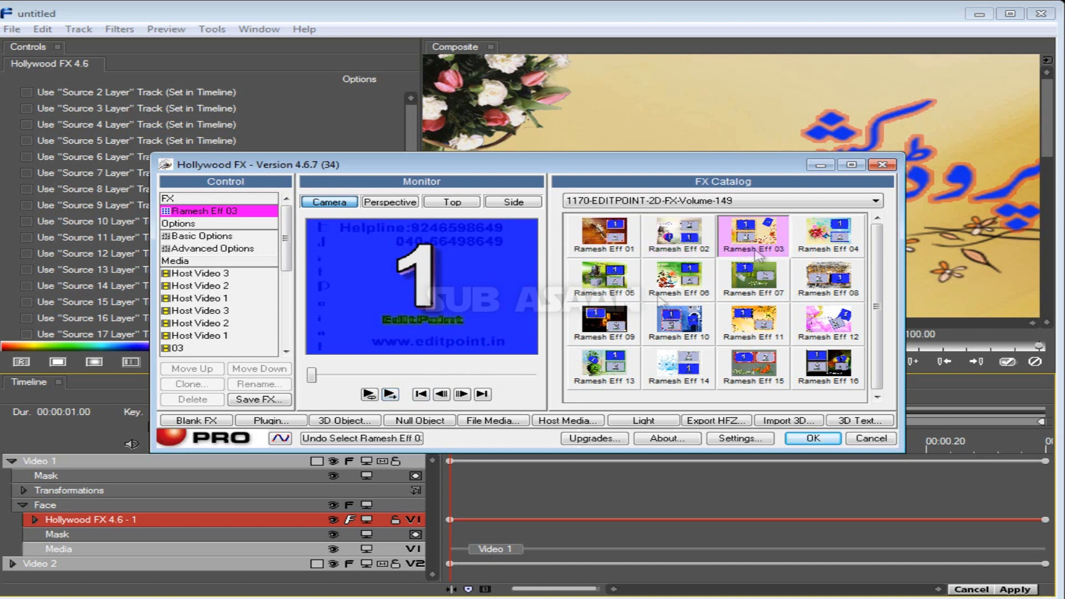
click(390, 395)
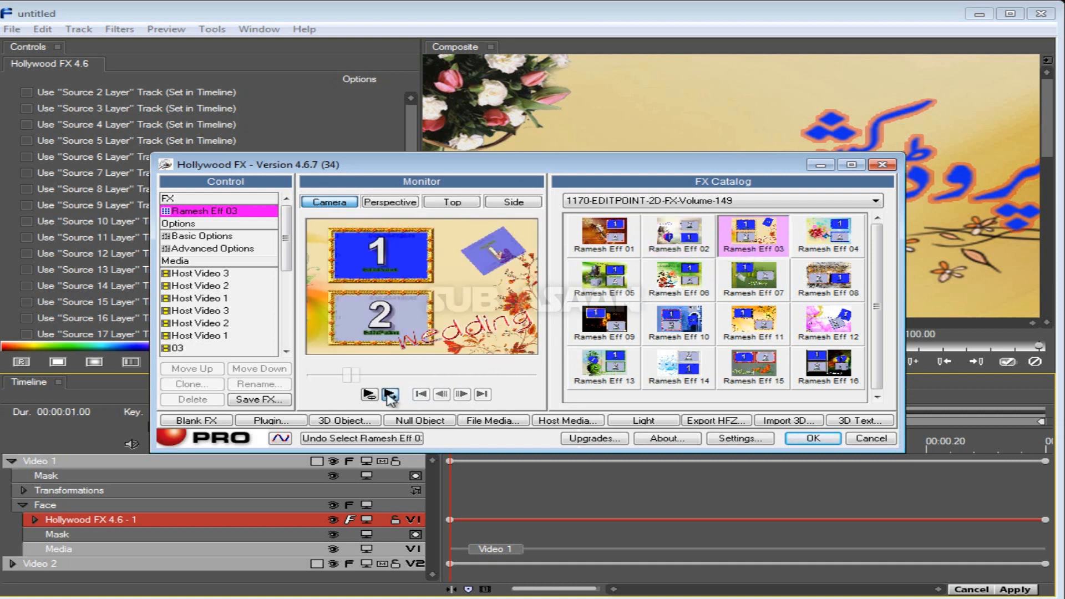
Preview the effects Ramesh Eff 10, 09 and 13 from the Volume-149 catalog.
click(693, 323)
click(391, 395)
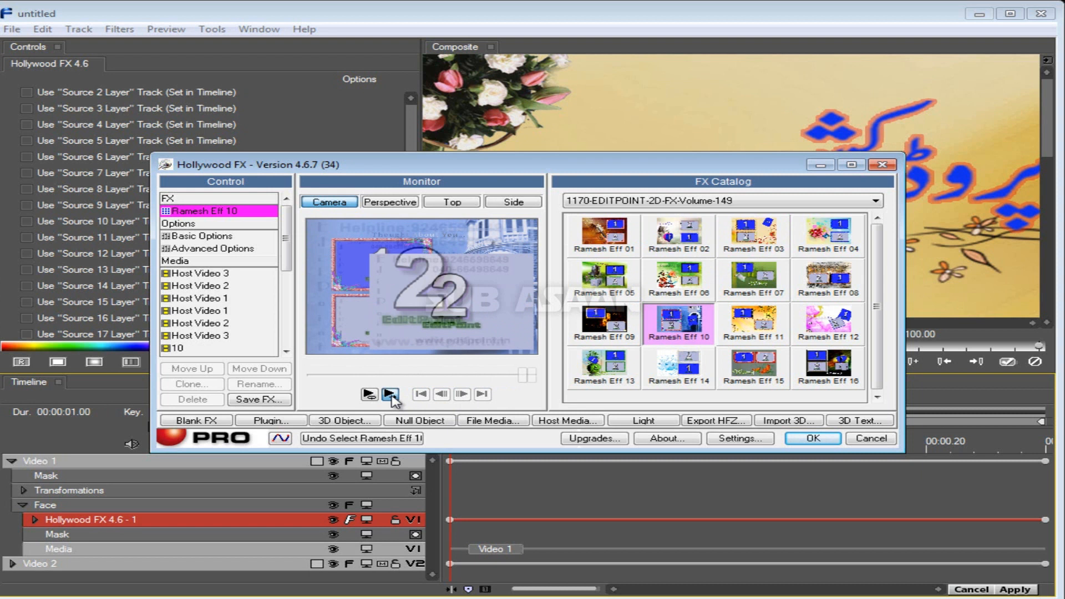
click(603, 321)
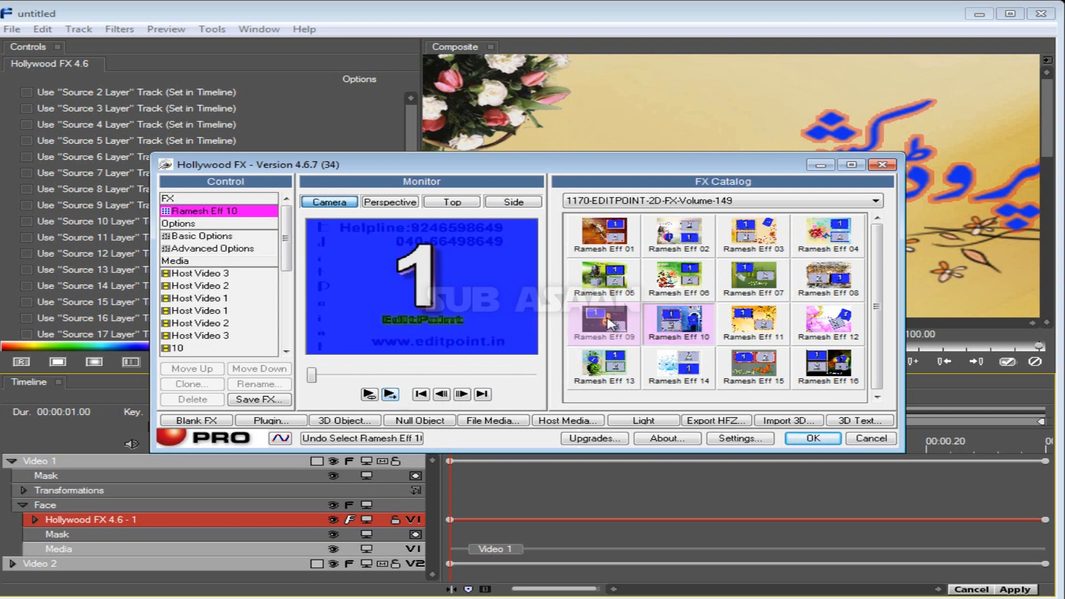
click(390, 395)
click(618, 369)
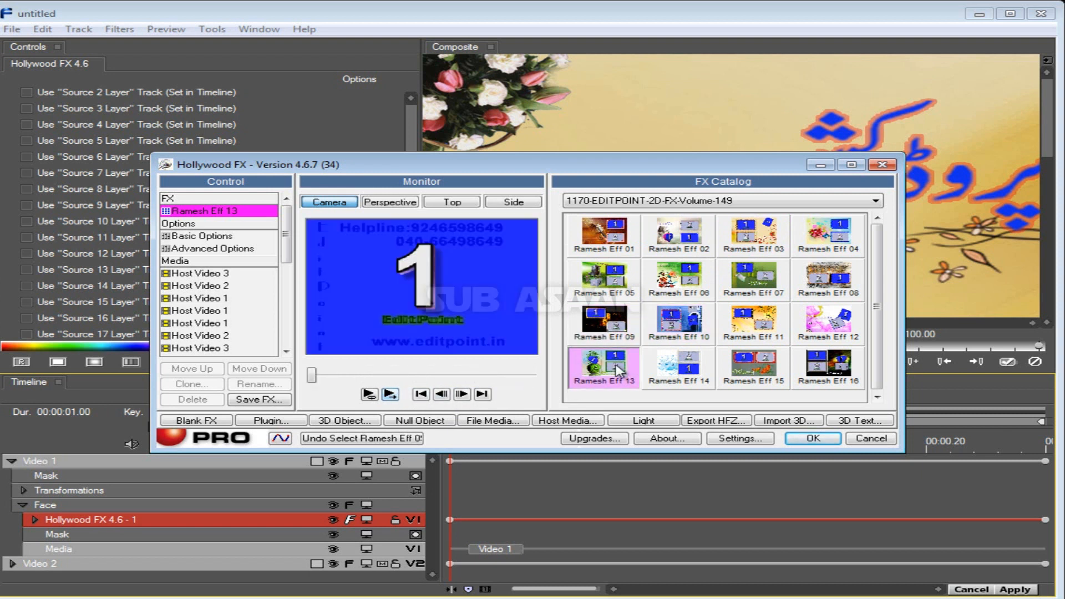
click(390, 394)
Preview the effects Ramesh Eff 14, 15 and 16 from the Volume-149 catalog.
click(663, 382)
click(391, 394)
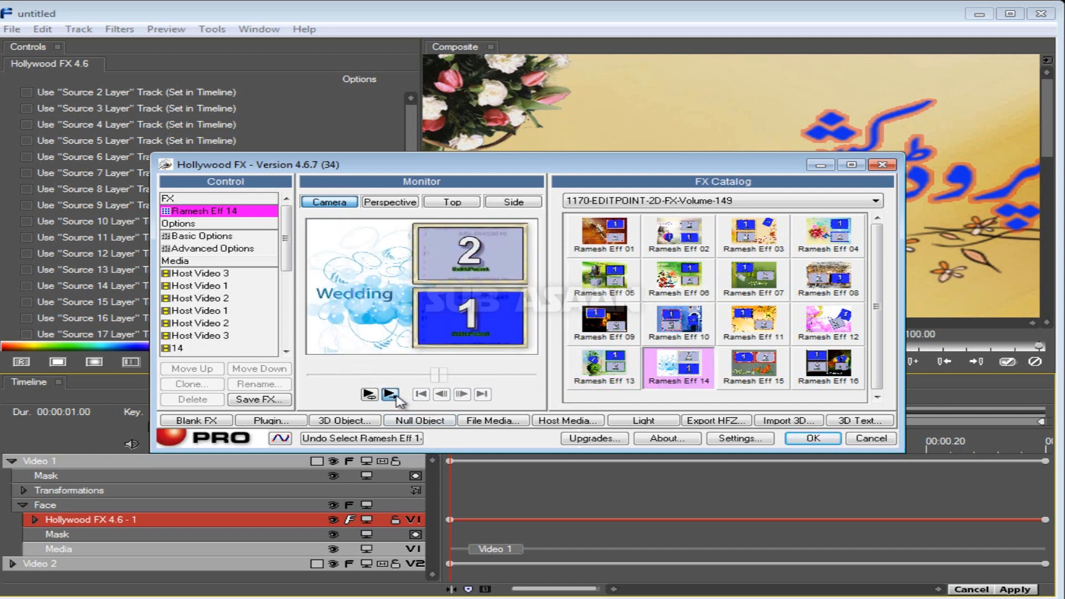
click(763, 380)
click(390, 395)
click(838, 375)
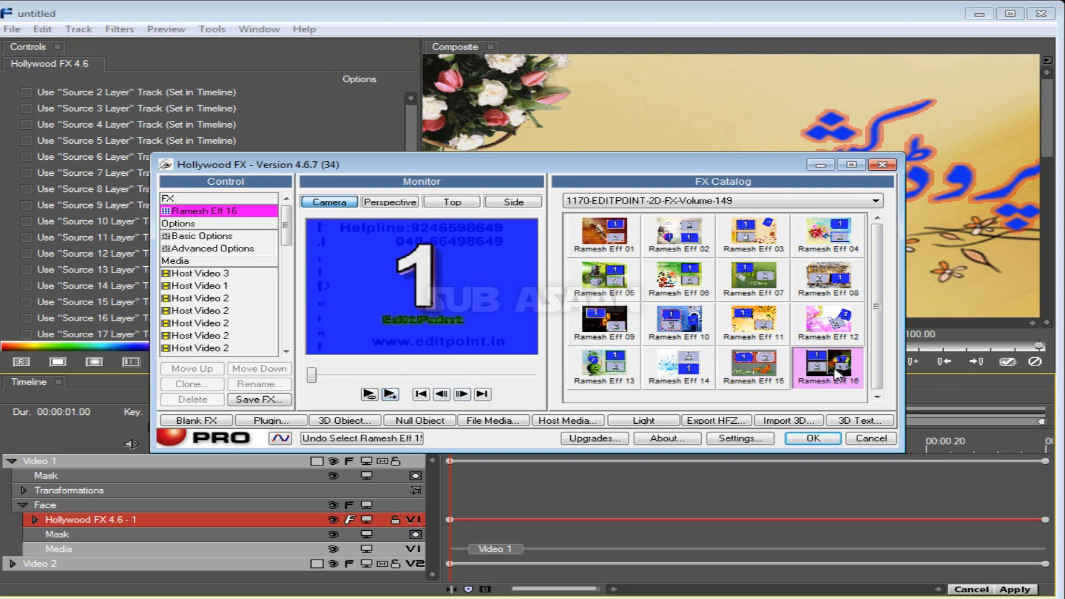
click(390, 395)
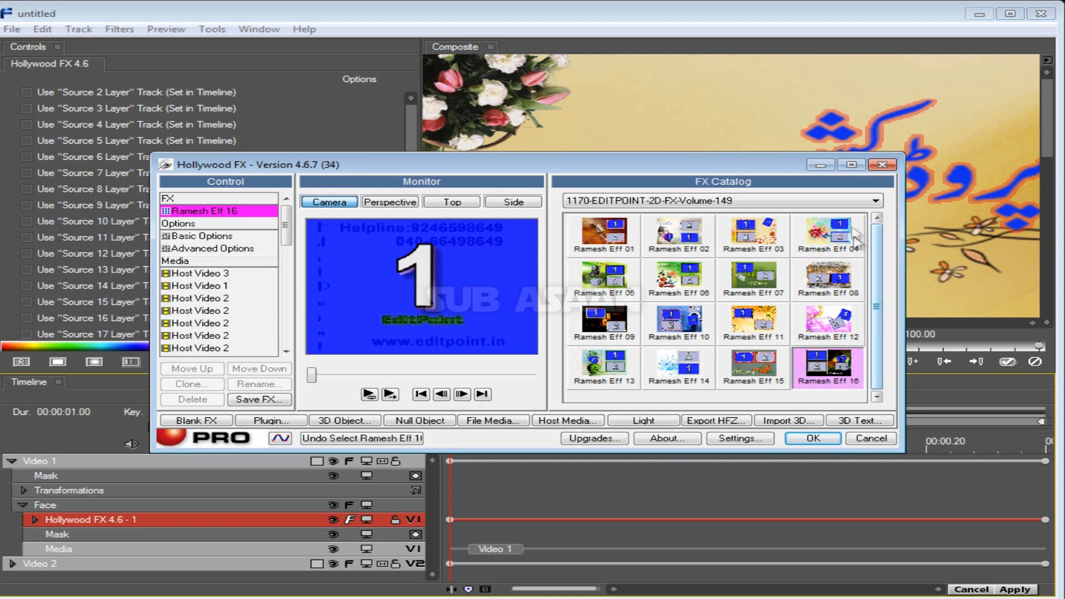
Switch the effects catalog to 1175-EDITPOINT-2D-FX-Volume-154 and preview 6 Ramesh Eff 06.
click(876, 200)
click(704, 262)
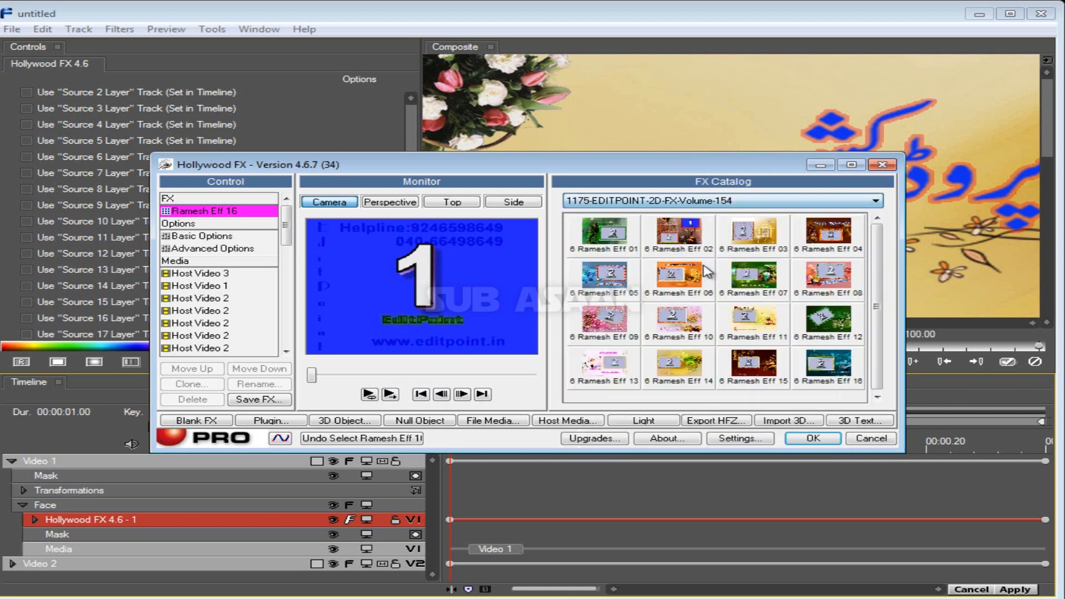
click(680, 277)
click(390, 395)
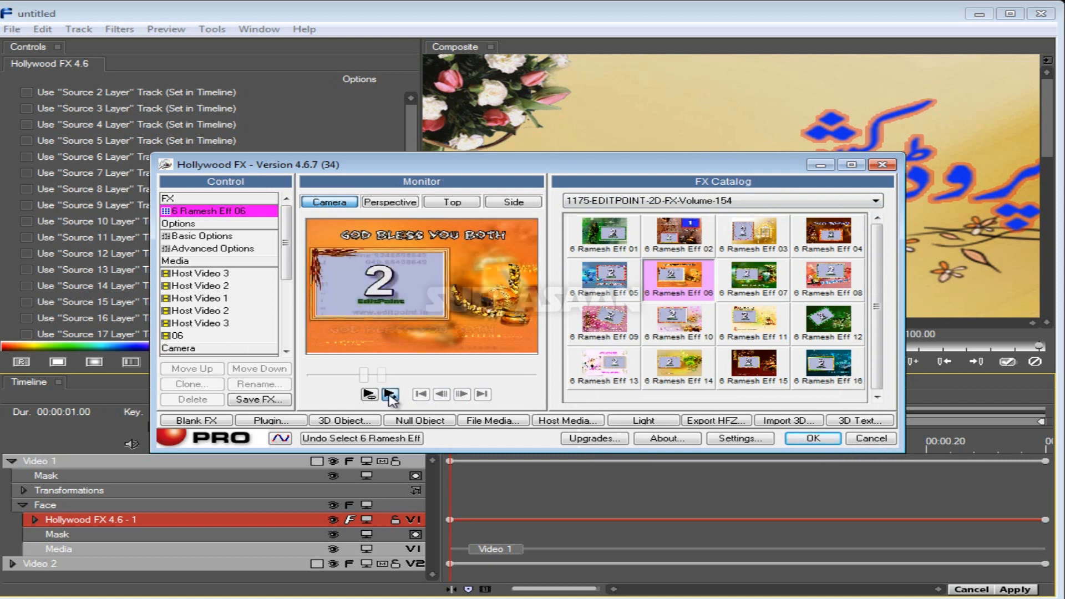
Preview the effects 6 Ramesh Eff 09 and 6 Ramesh Eff 10 from the Volume-154 catalog.
click(611, 326)
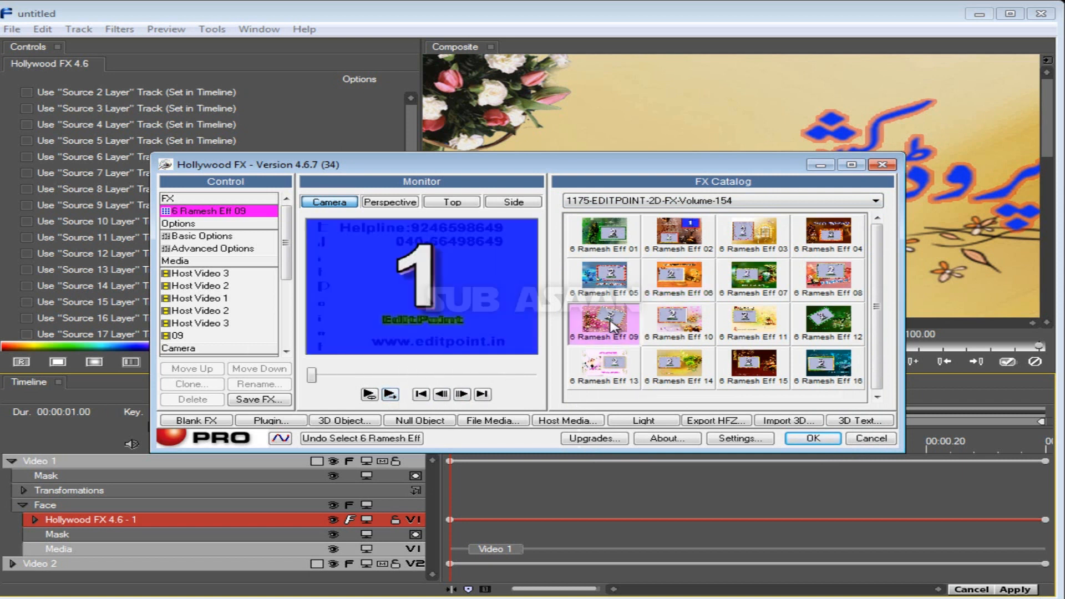
click(390, 394)
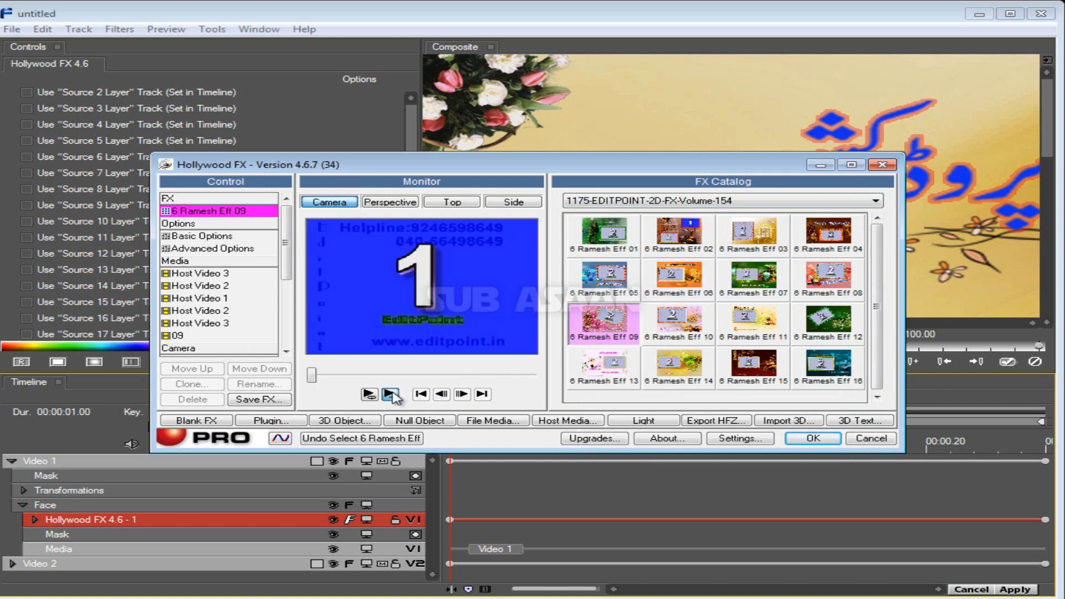
click(688, 332)
click(391, 395)
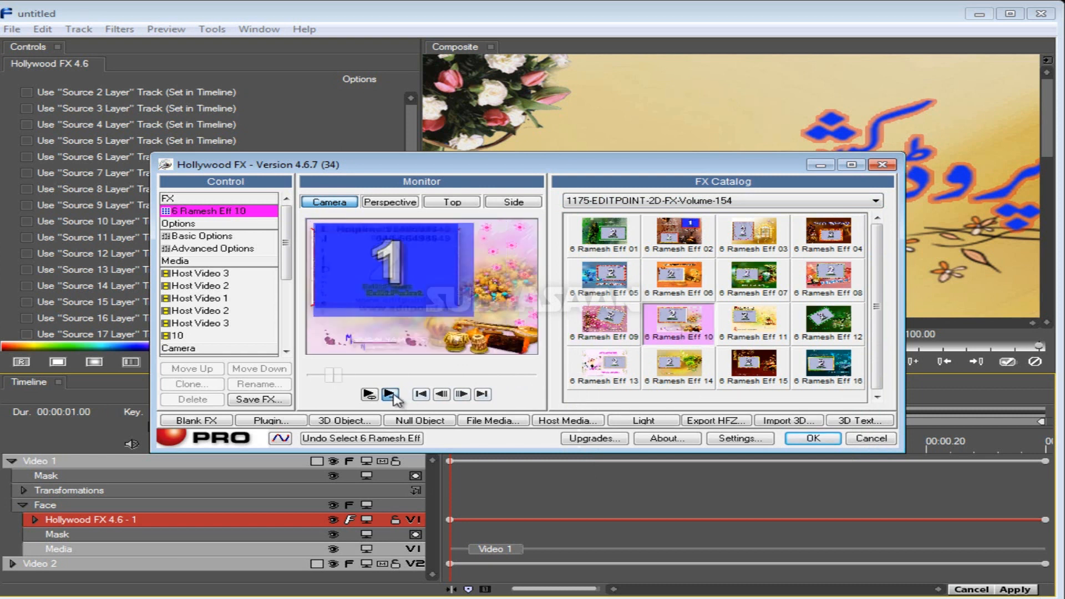
Choose the effect 6 Ramesh Eff 13 and apply it to the Boris FX transition, returning to the EDIUS timeline.
click(623, 375)
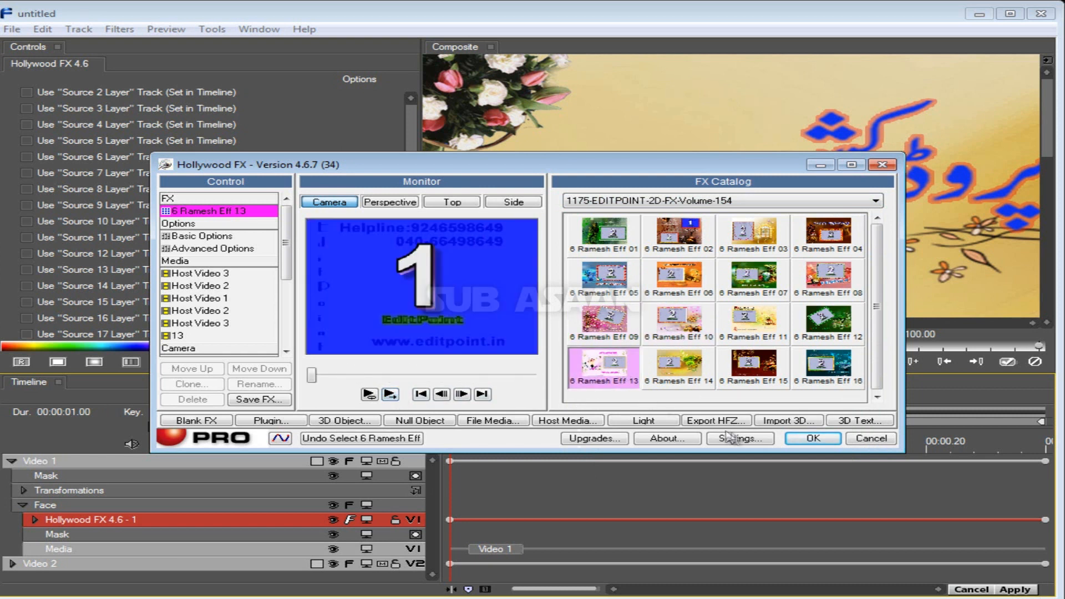
click(812, 439)
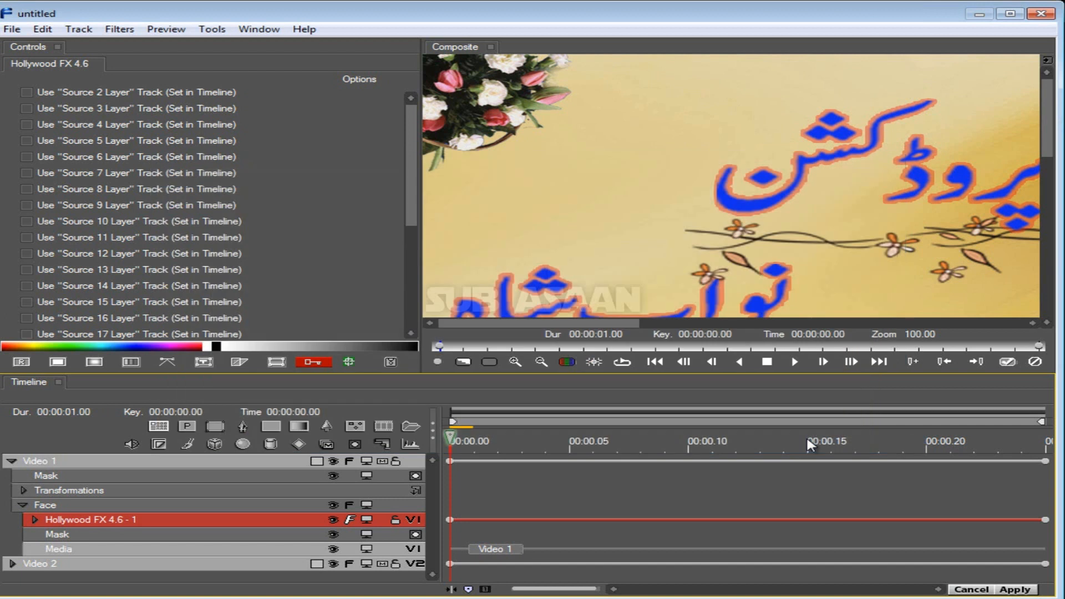
click(1013, 590)
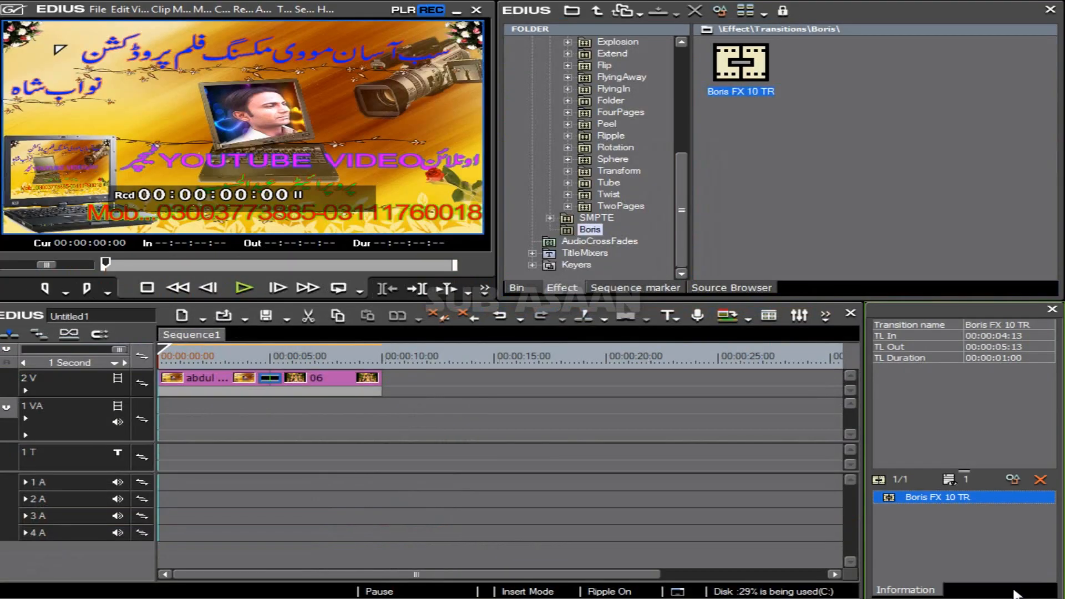